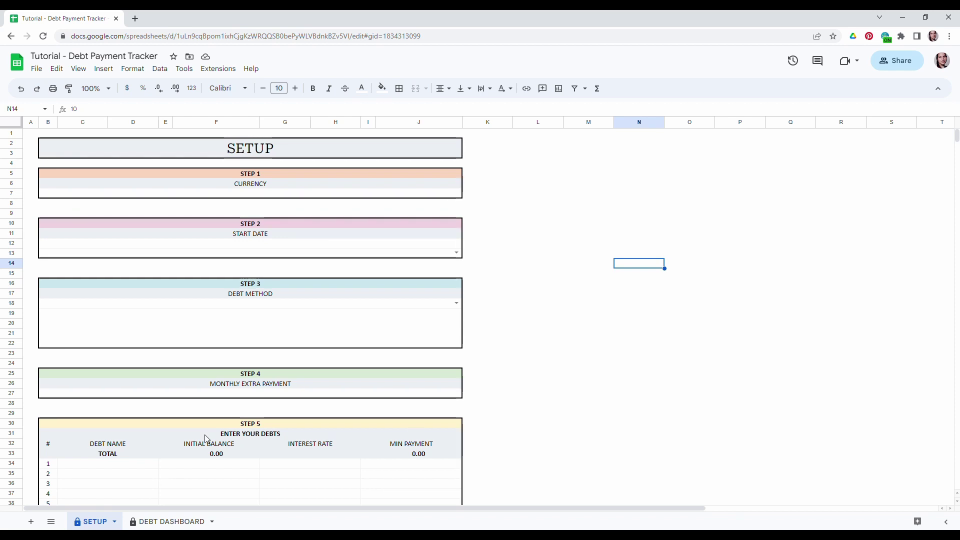
Step: Make a stray edit in the STEP 4 heading, dismiss the protection warning, and click away
left_click(295, 373)
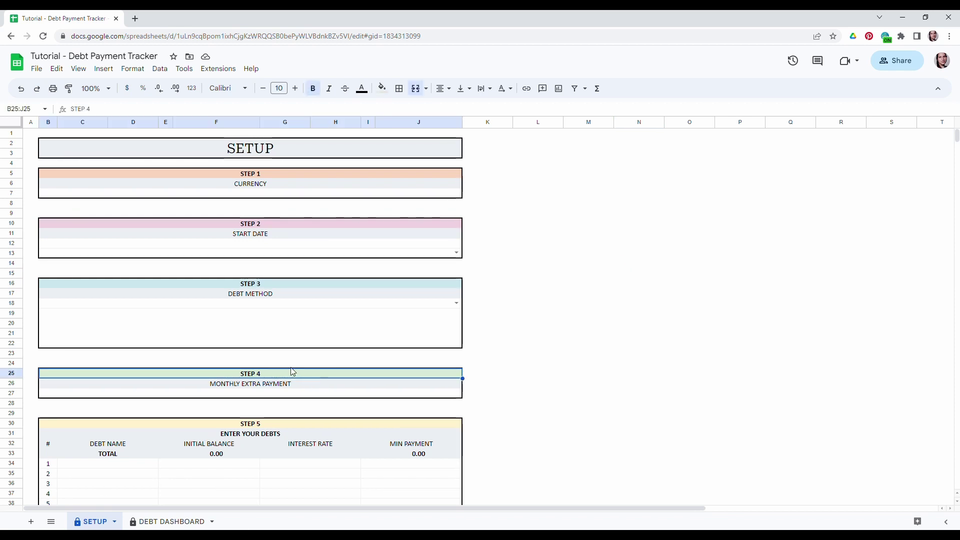
type("deauf")
left_click(553, 373)
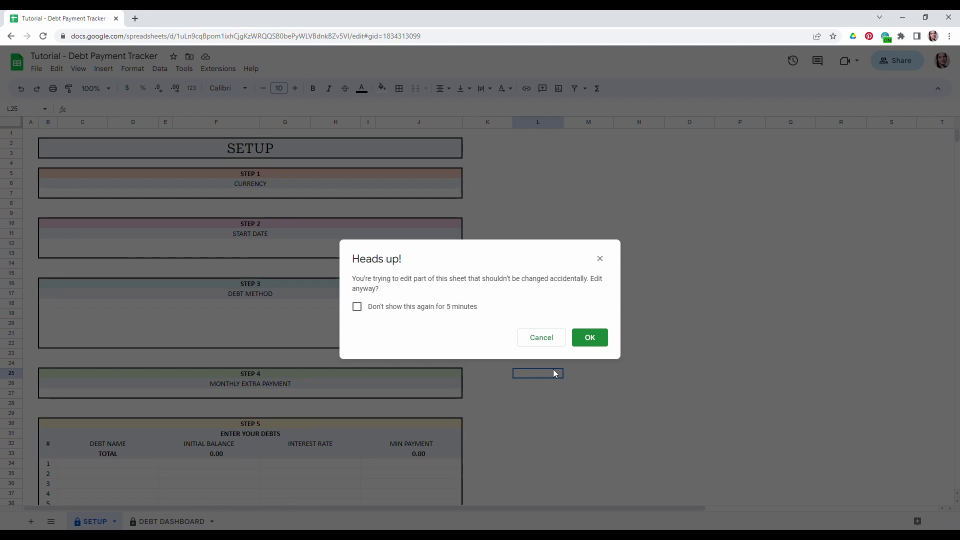
left_click_drag(553, 372, 531, 313)
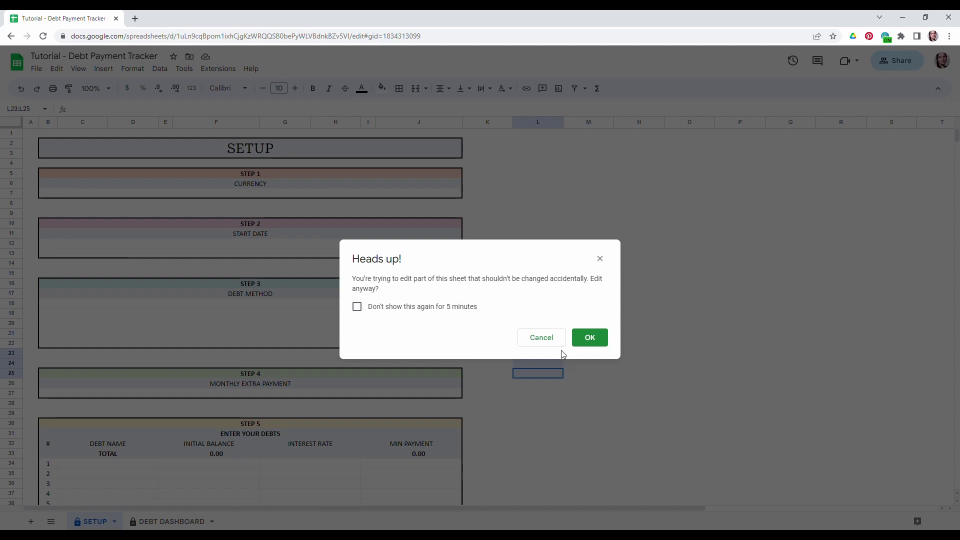
left_click(541, 337)
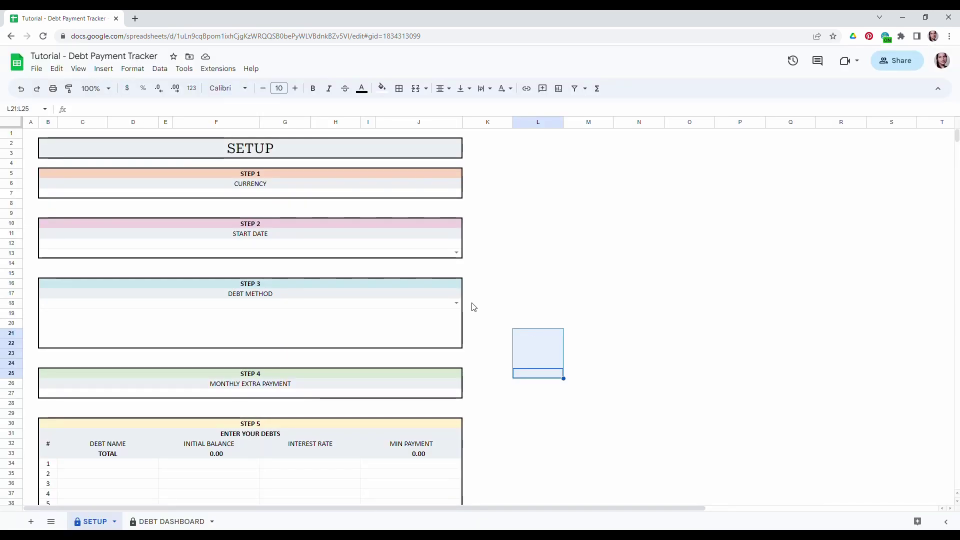
left_click(483, 295)
left_click(527, 258)
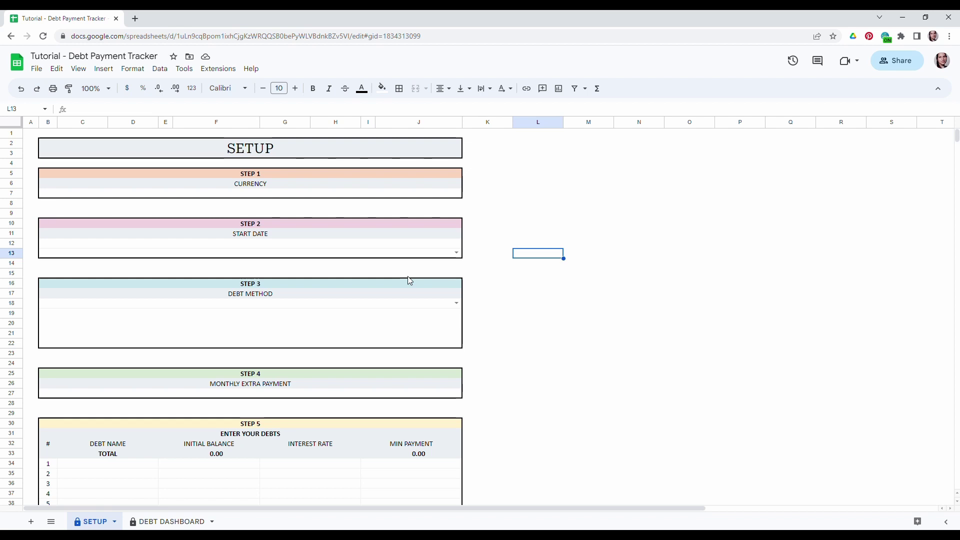
Step: Enter $ as the Step 1 currency under CURRENCY
left_click(233, 173)
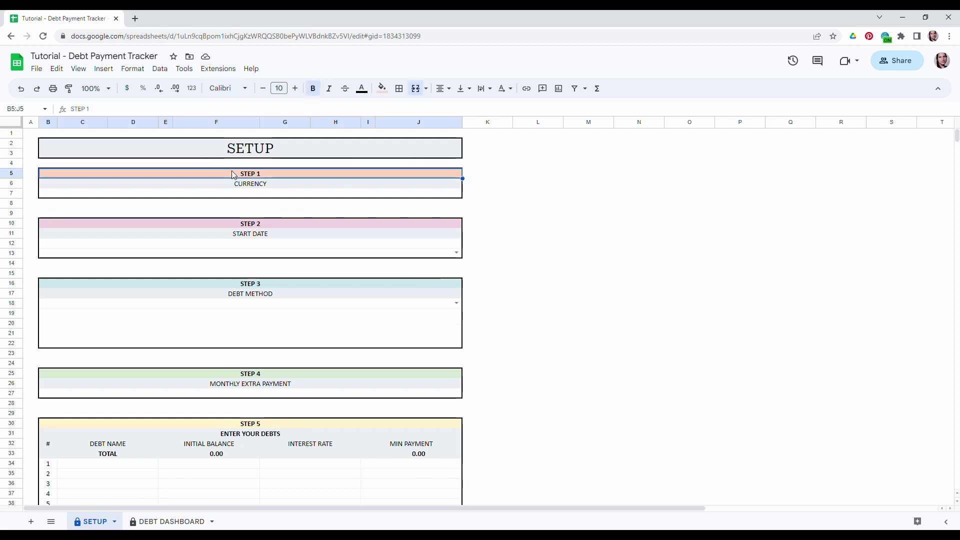
left_click(258, 195)
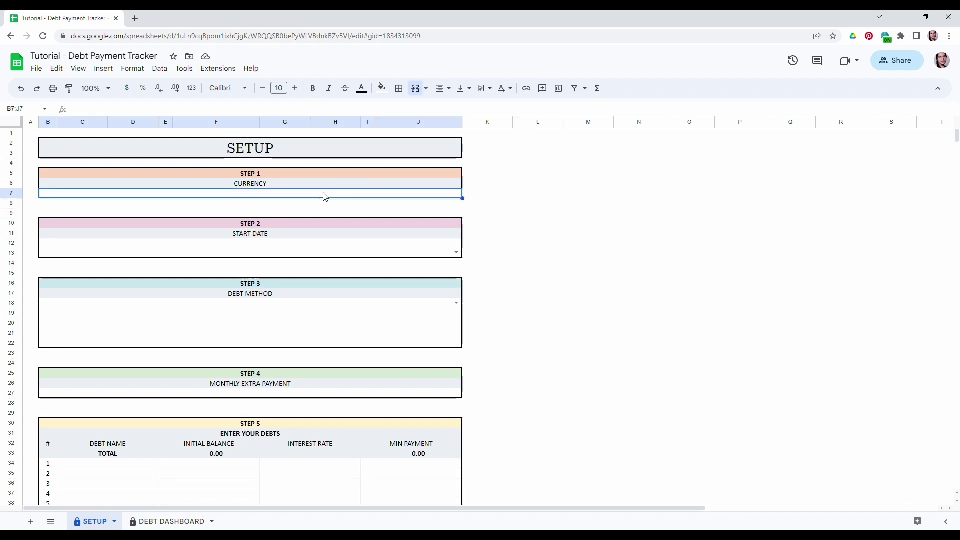
type("$")
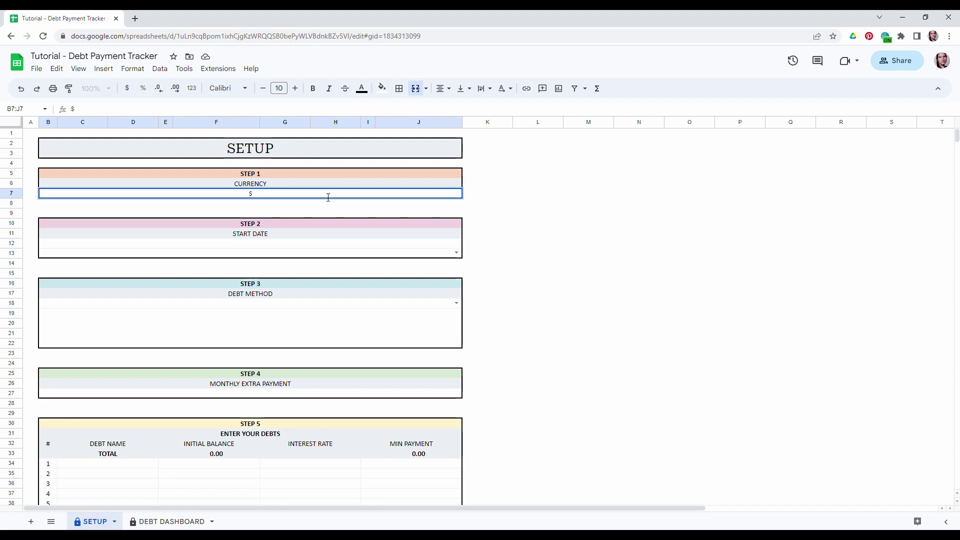
left_click(311, 243)
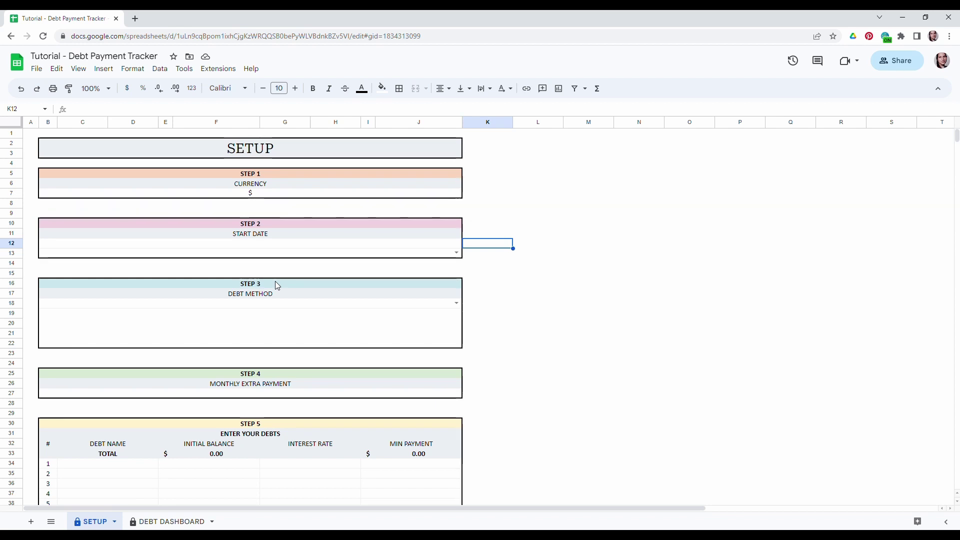
Step: Enter 2022 as the Step 2 start year and choose February as the start month
left_click(269, 249)
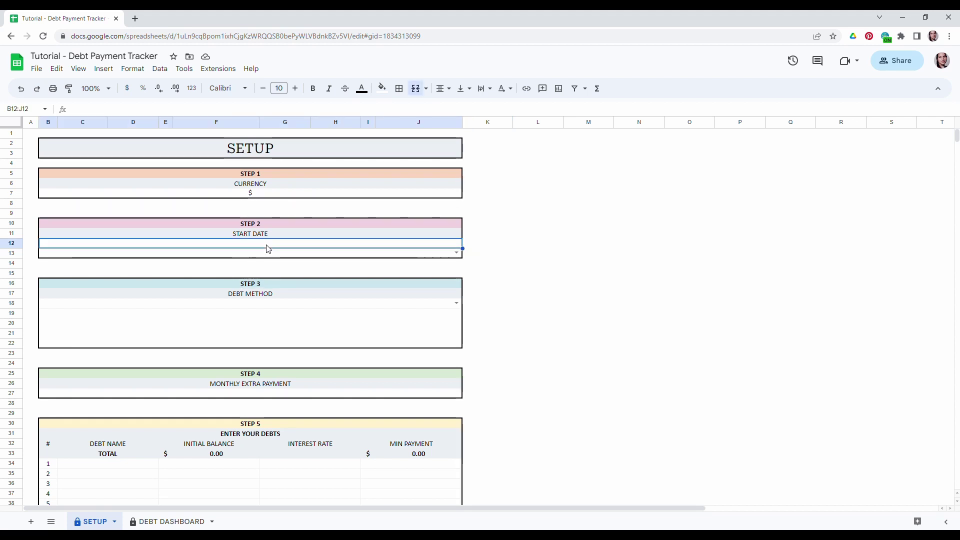
type("2022")
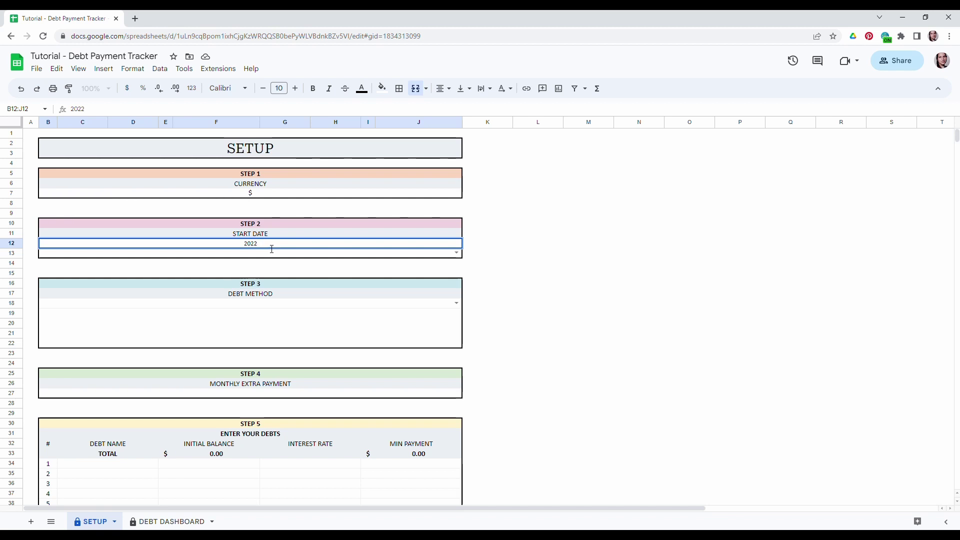
left_click(456, 254)
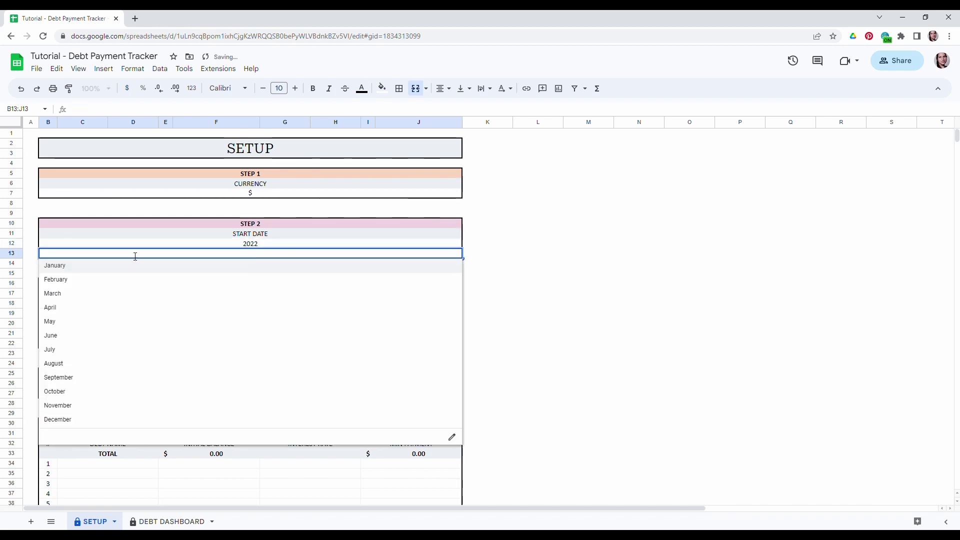
left_click(95, 282)
left_click(639, 273)
scroll(251, 297, "down", 1)
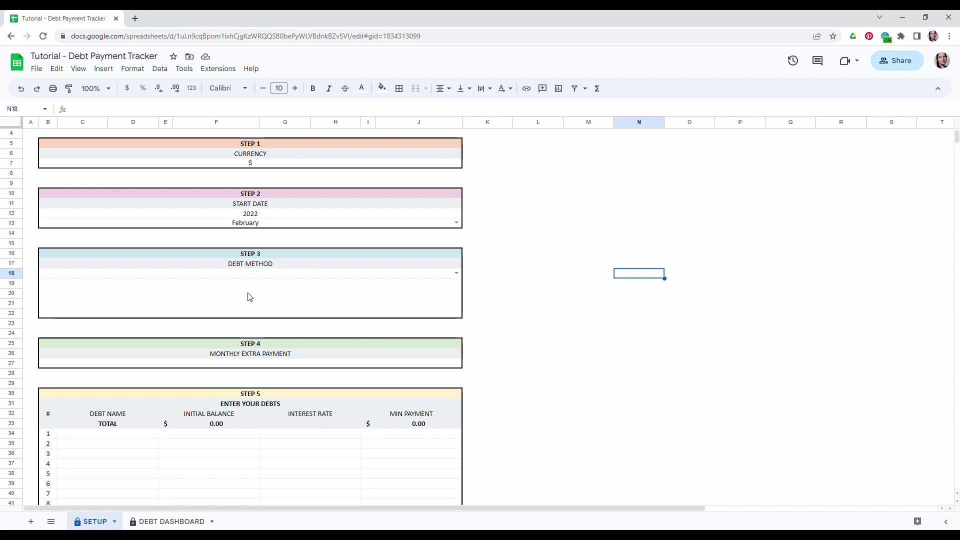
Step: Try Debt Avalanche, Debt Snowball and Custom as the Step 3 method, settling on Debt Snowball
left_click(506, 254)
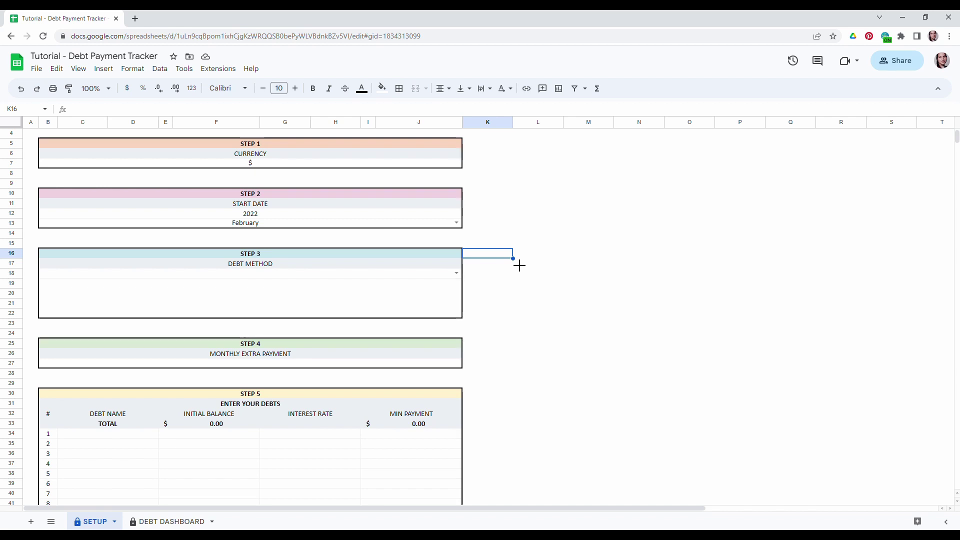
left_click(456, 273)
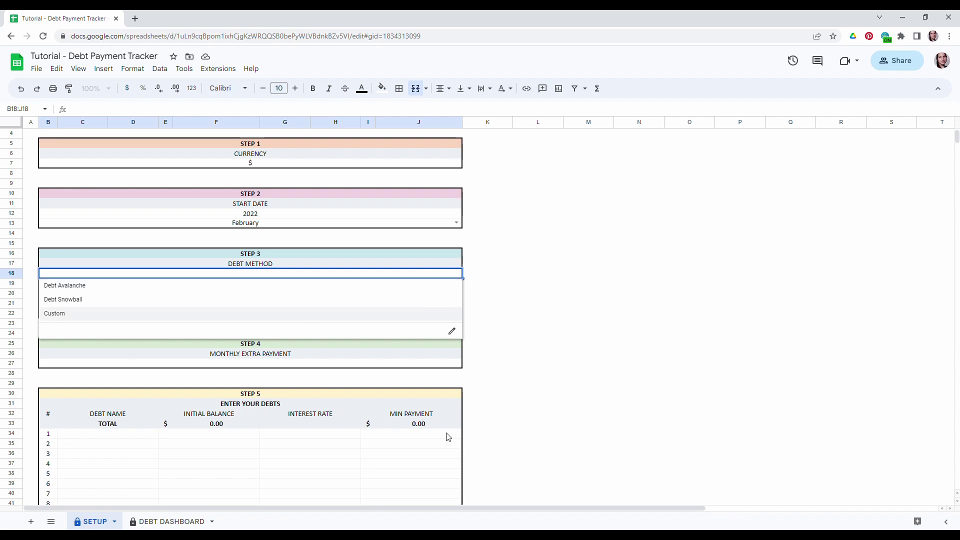
left_click(81, 287)
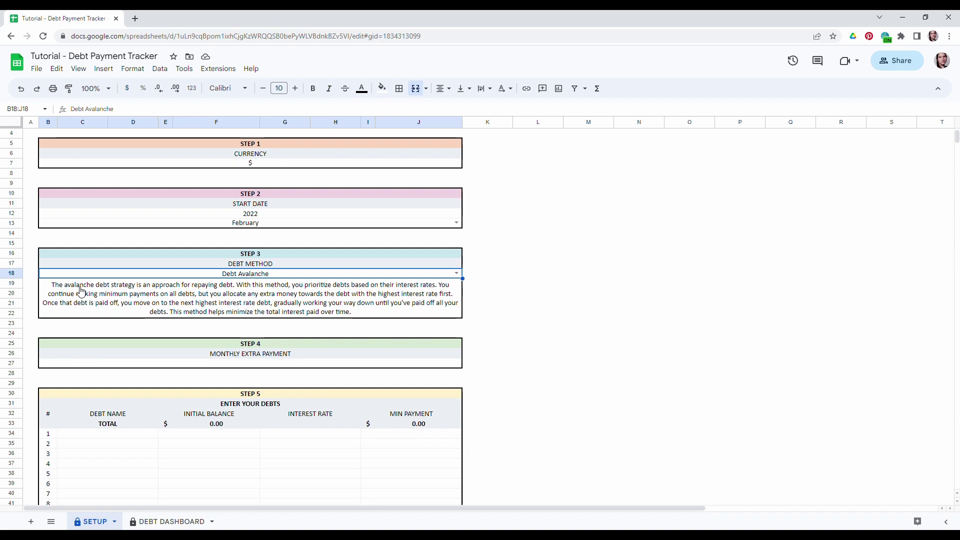
left_click(456, 273)
left_click(128, 298)
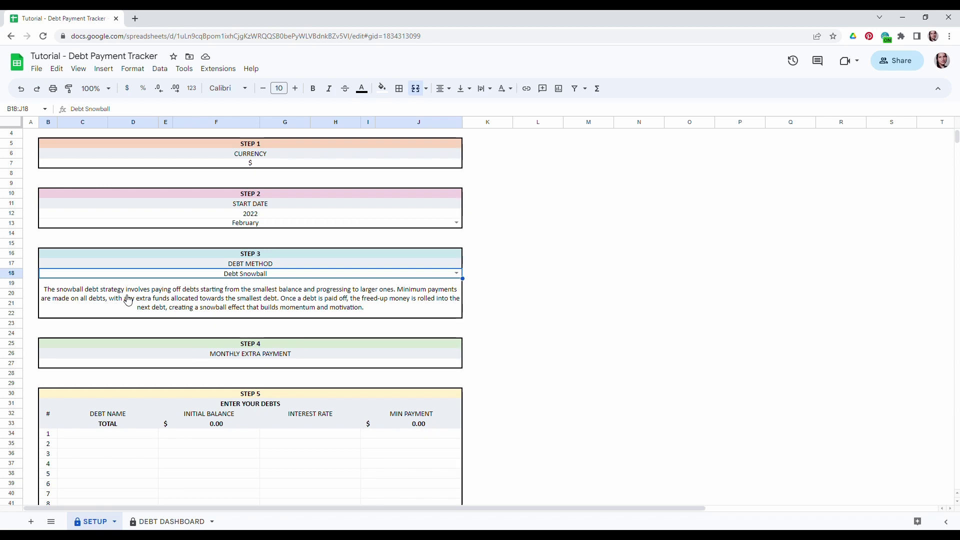
left_click(457, 274)
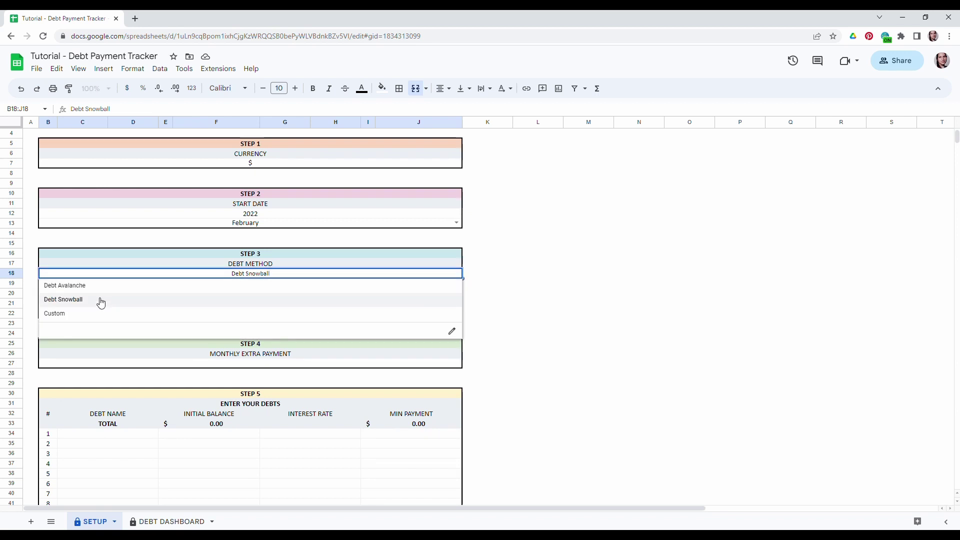
left_click(80, 321)
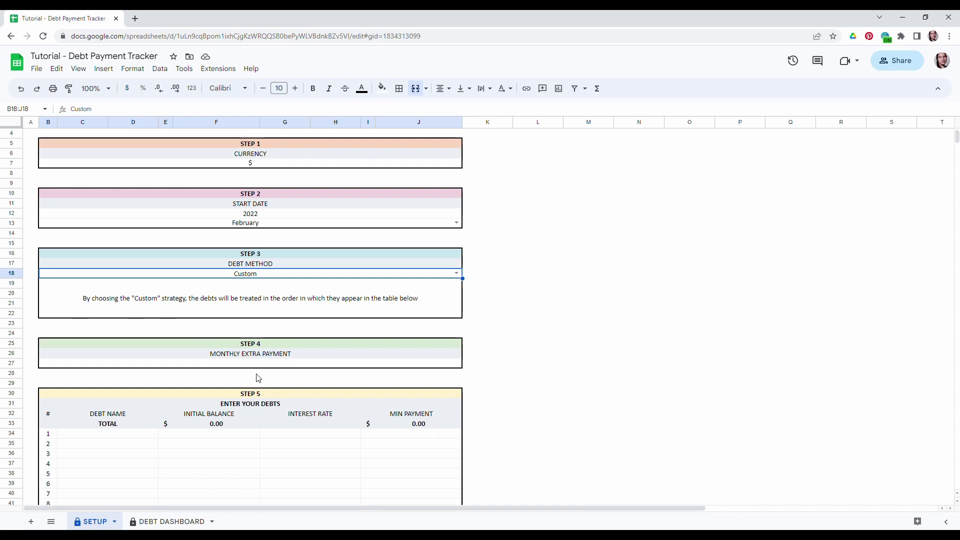
scroll(257, 377, "down", 2)
left_click(227, 205)
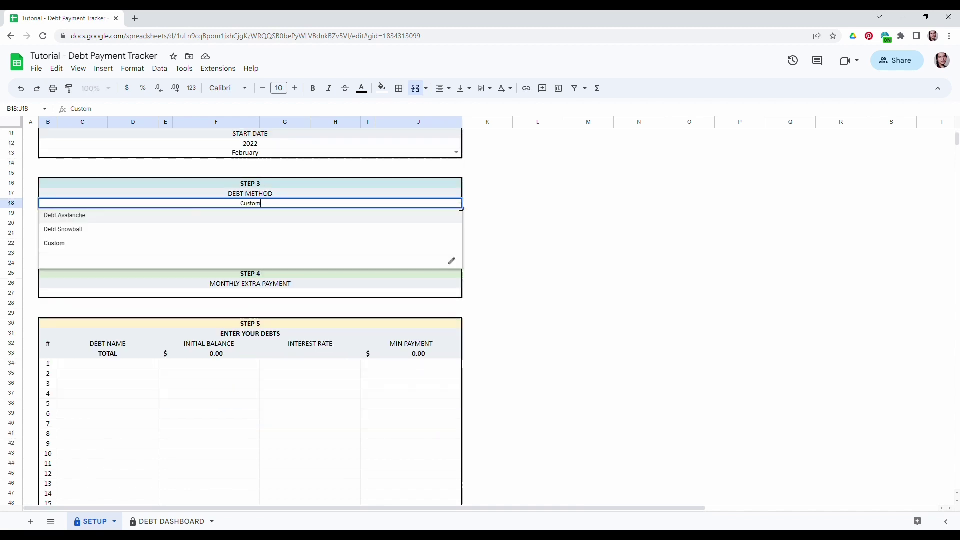
left_click(110, 235)
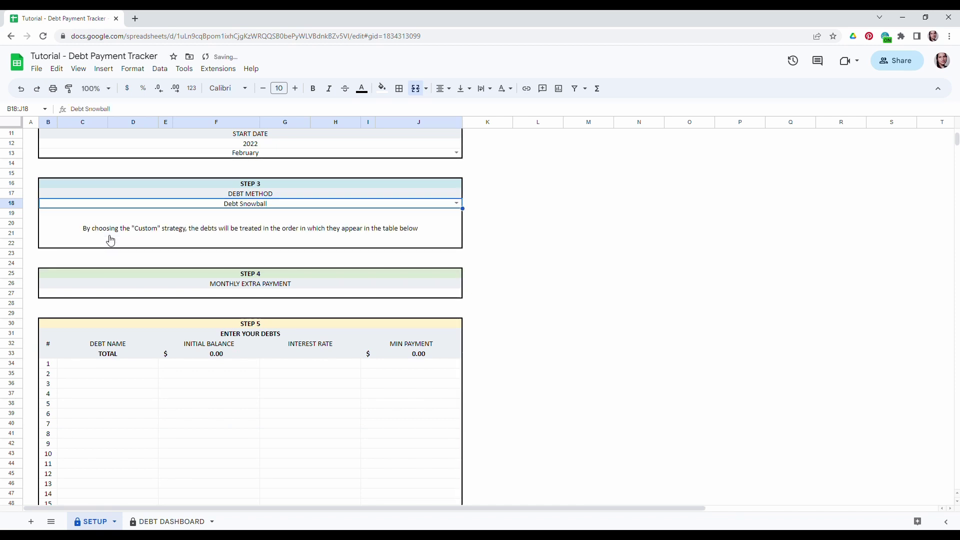
Step: Enter 50 as the Step 4 monthly extra payment
left_click(184, 295)
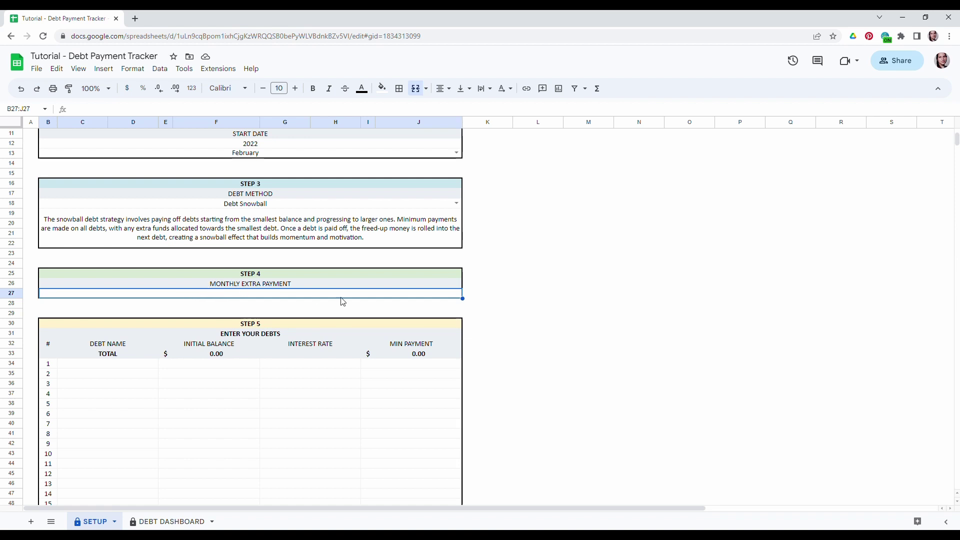
left_click(520, 285)
left_click(389, 297)
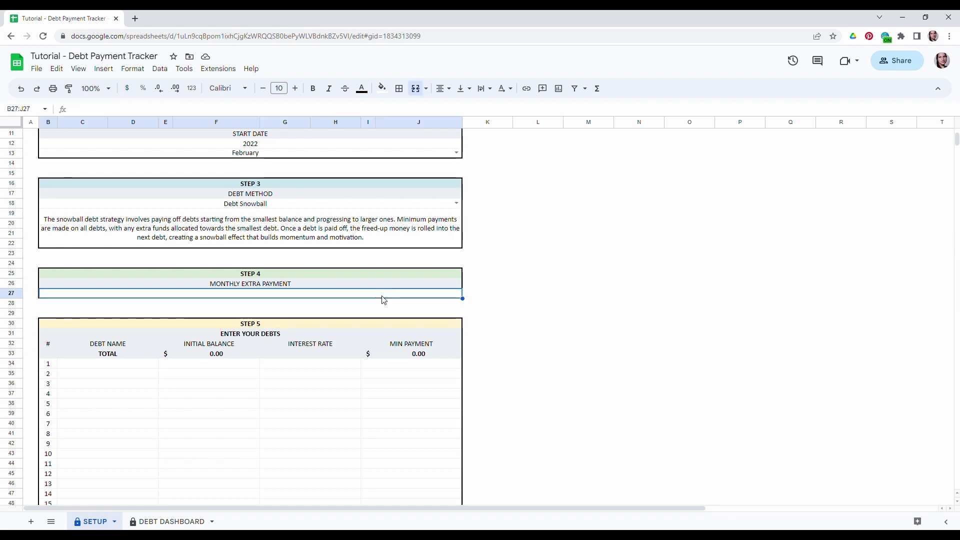
type("50")
left_click(519, 324)
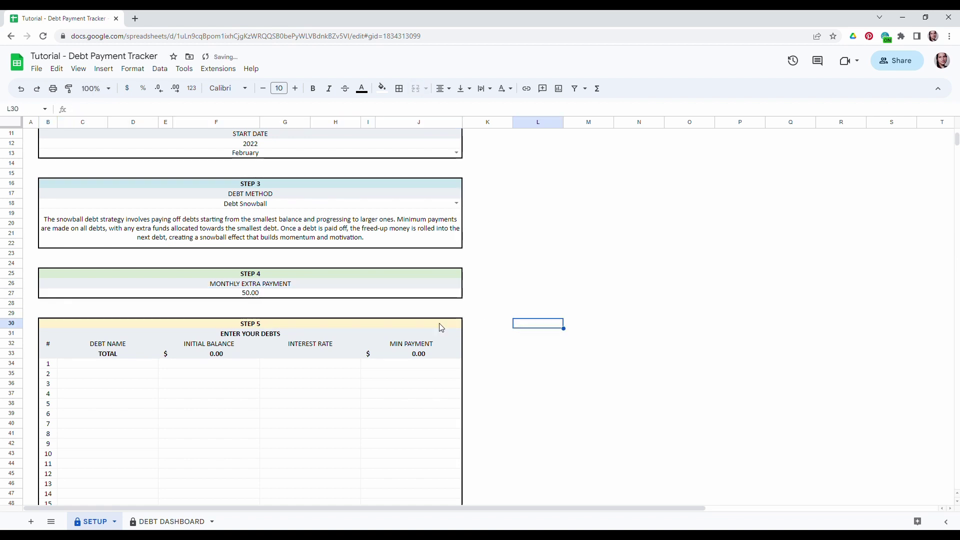
left_click(145, 365)
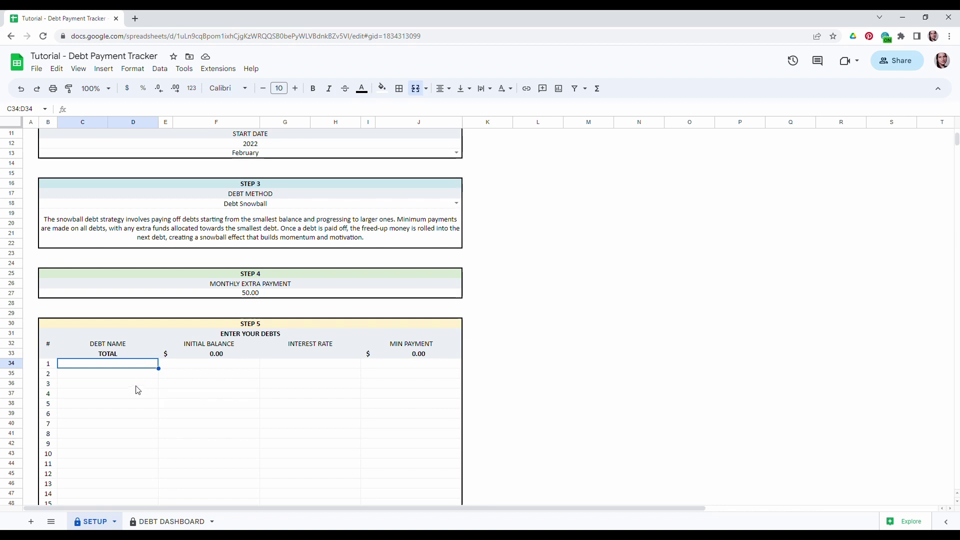
Step: Enter debt 1 as Credit Card with a 10,000 balance, 10% interest and 100 minimum payment
left_click(136, 384)
left_click(125, 364)
type("Credit Card")
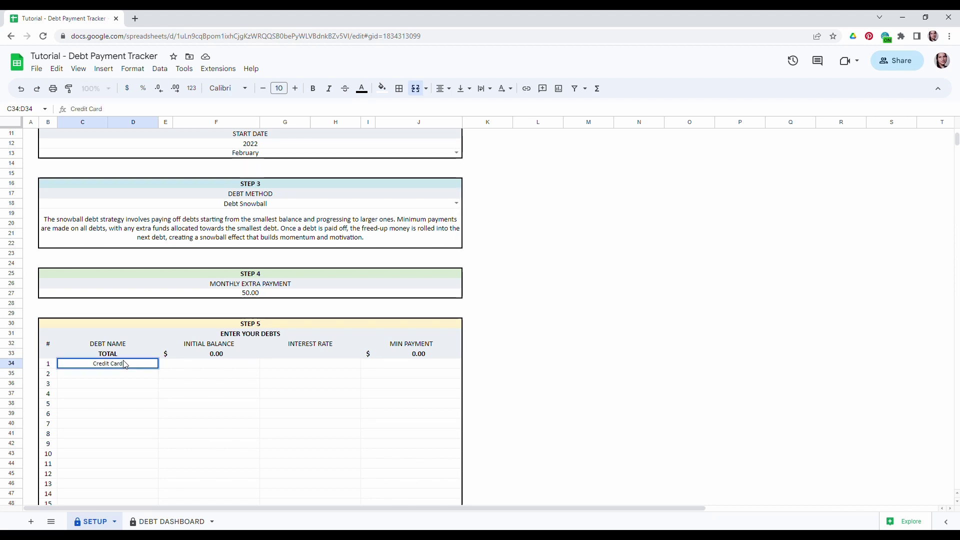
key("Tab")
key("Tab")
key("shift+Tab")
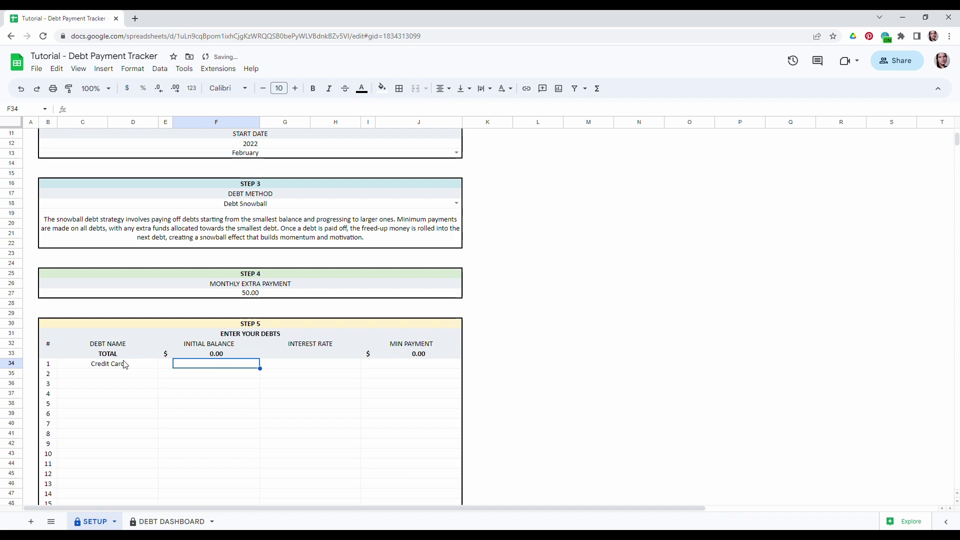
type("10,000.00")
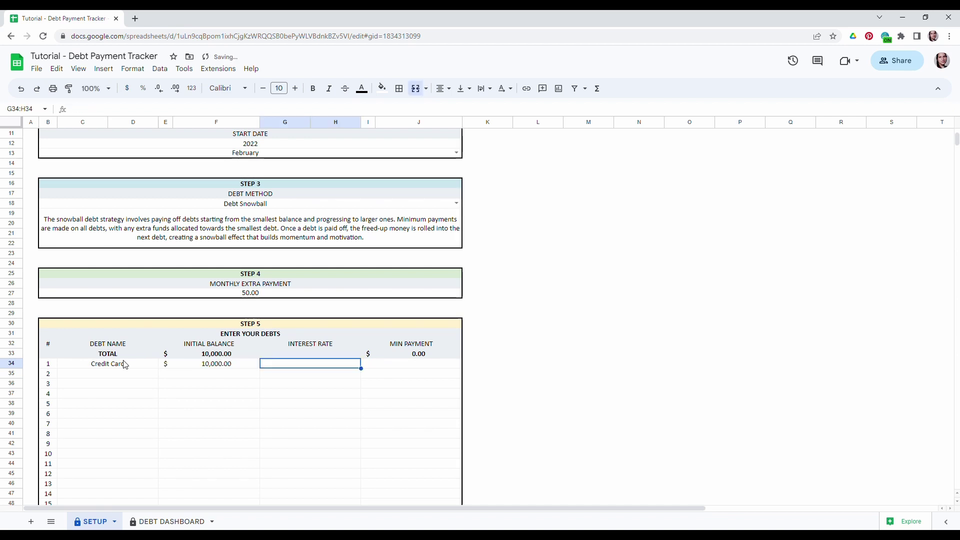
type("10")
key("Tab")
key("Tab")
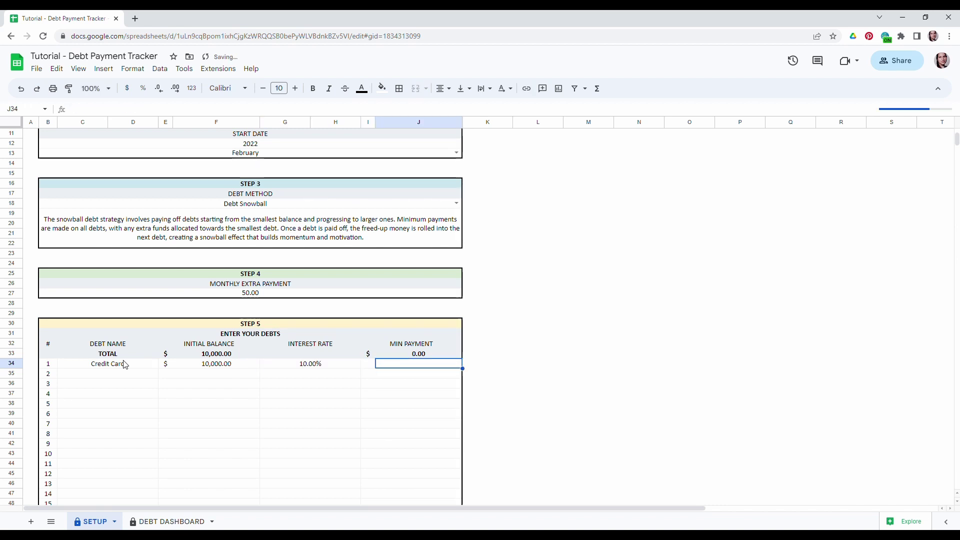
type("10")
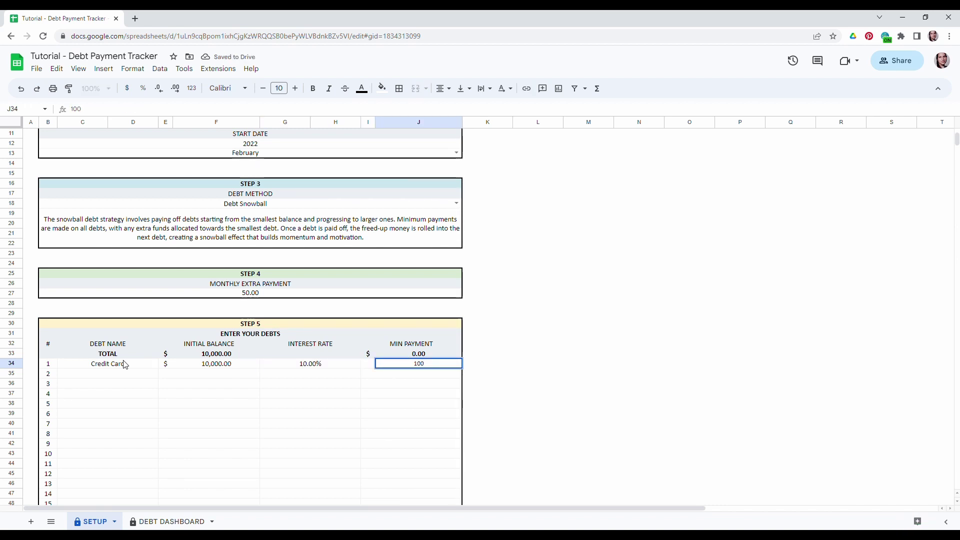
type("0")
key("Return")
Step: Add the Car debt: 25,000 balance, 7% interest, 250 minimum payment
left_click(133, 374)
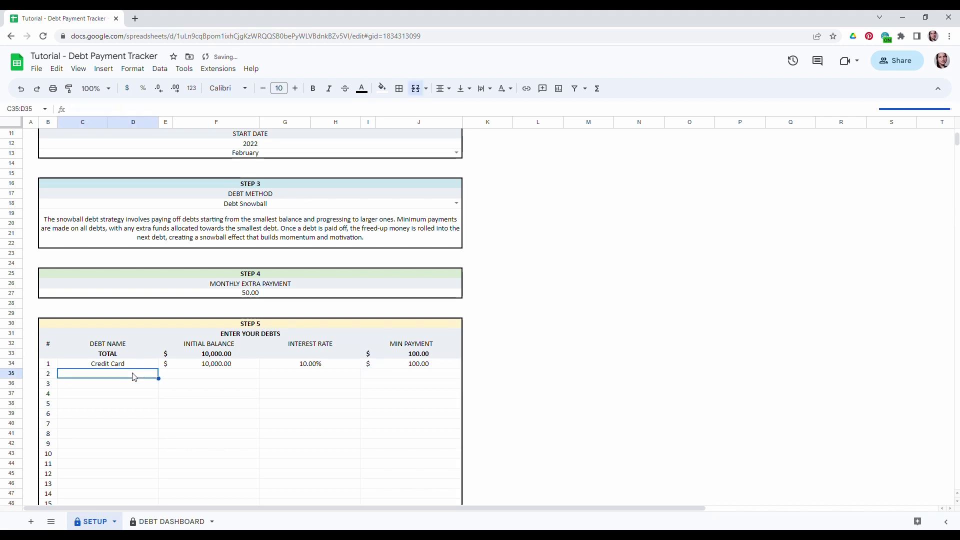
type("Car")
key("Tab")
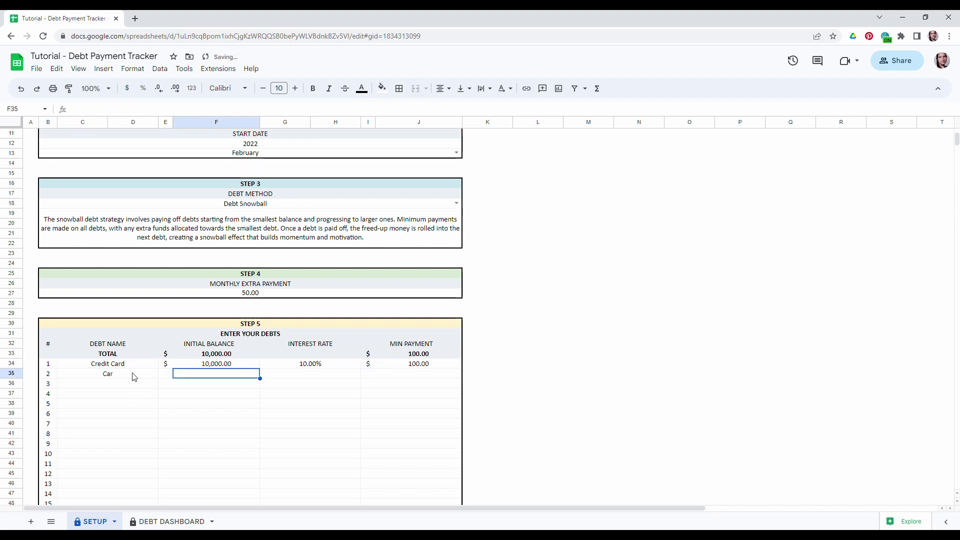
type("25000")
key("Tab")
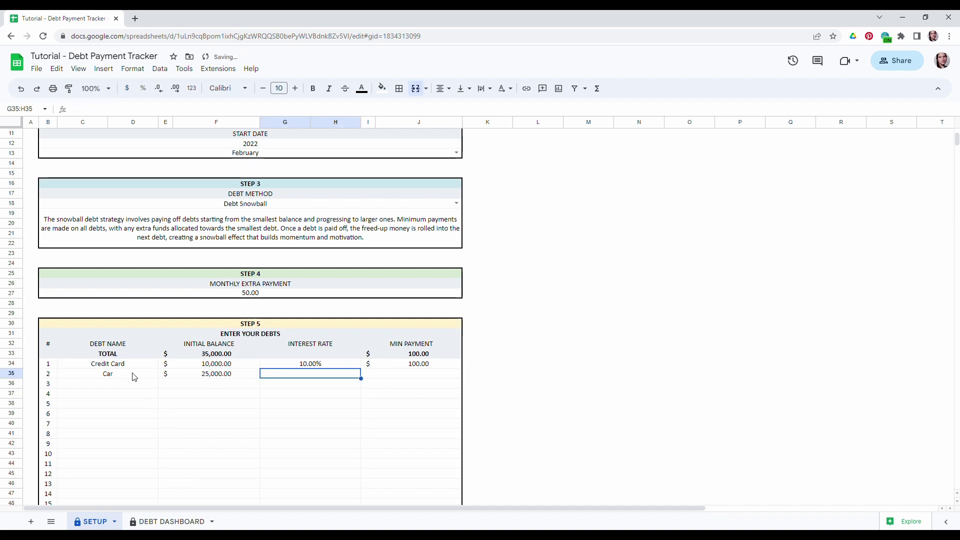
type("7%")
key("Tab")
key("Tab")
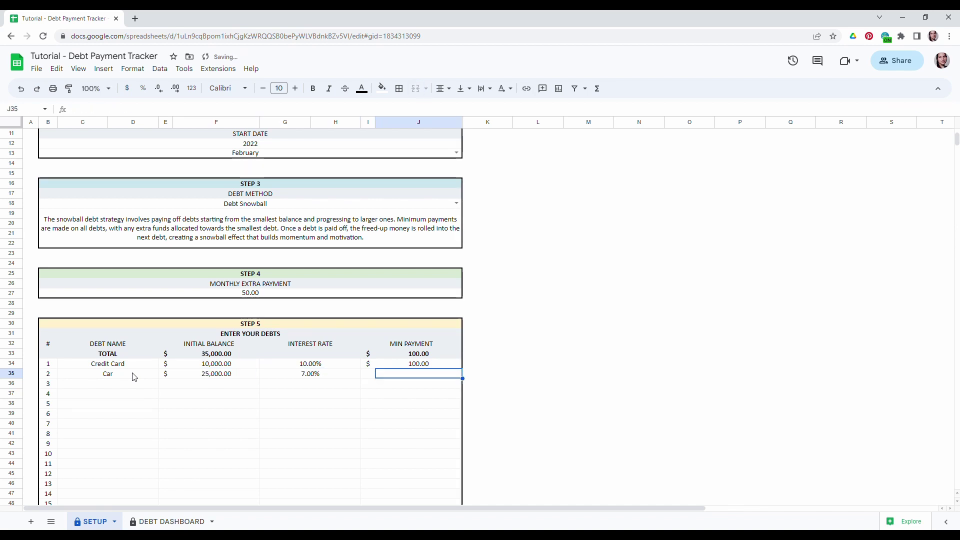
type("250")
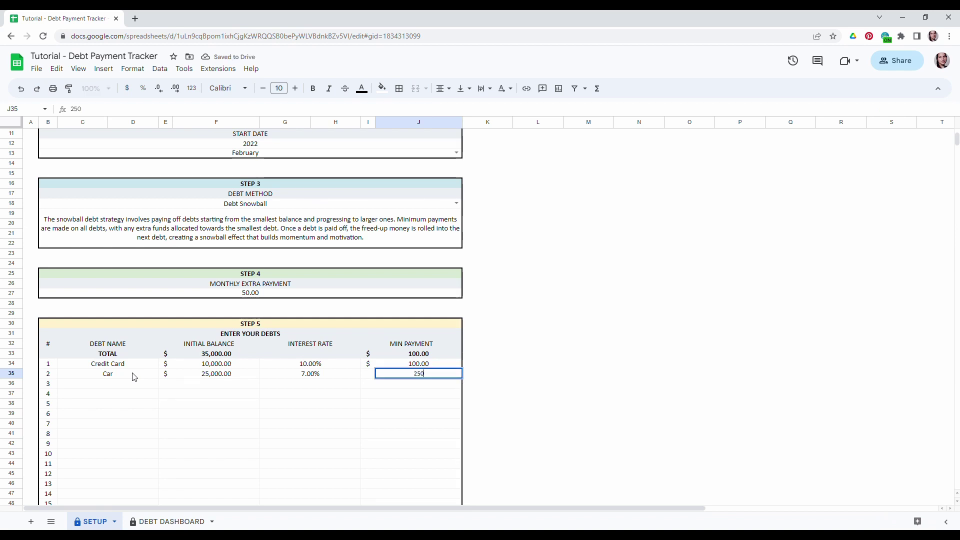
Step: Add the Boat debt: 35,000 balance, 8% interest, 300 minimum payment
left_click(96, 387)
type("Boat")
key("Tab")
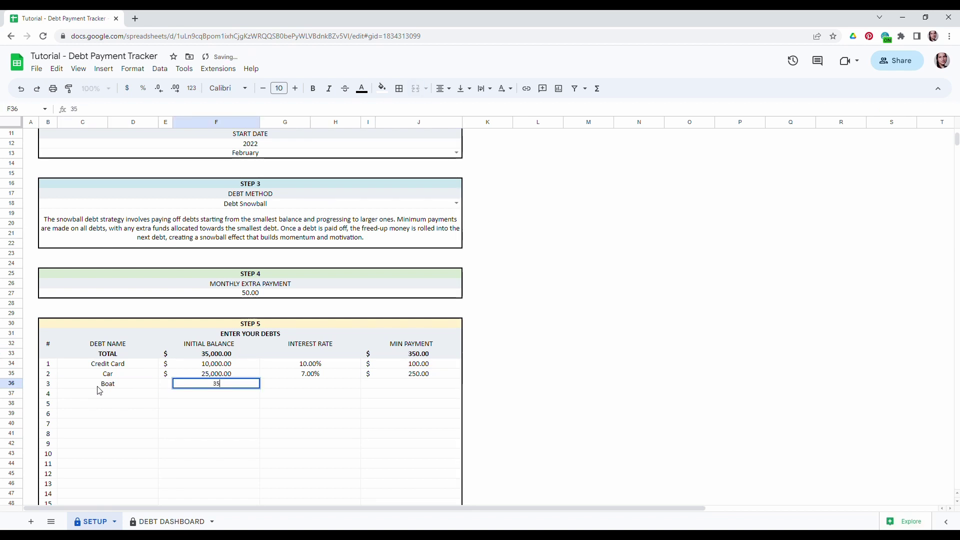
type("35000")
key("Tab")
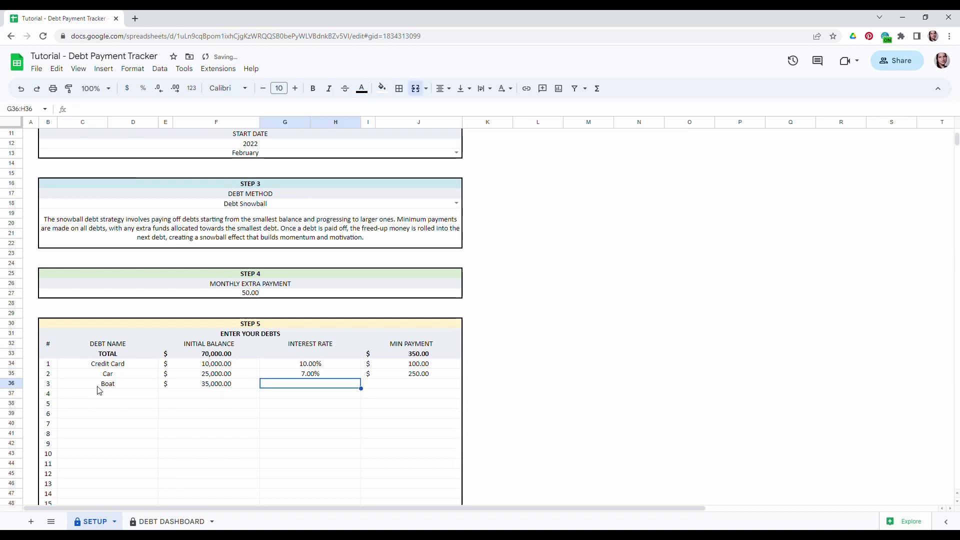
type("8")
key("Tab")
key("Tab")
type("300")
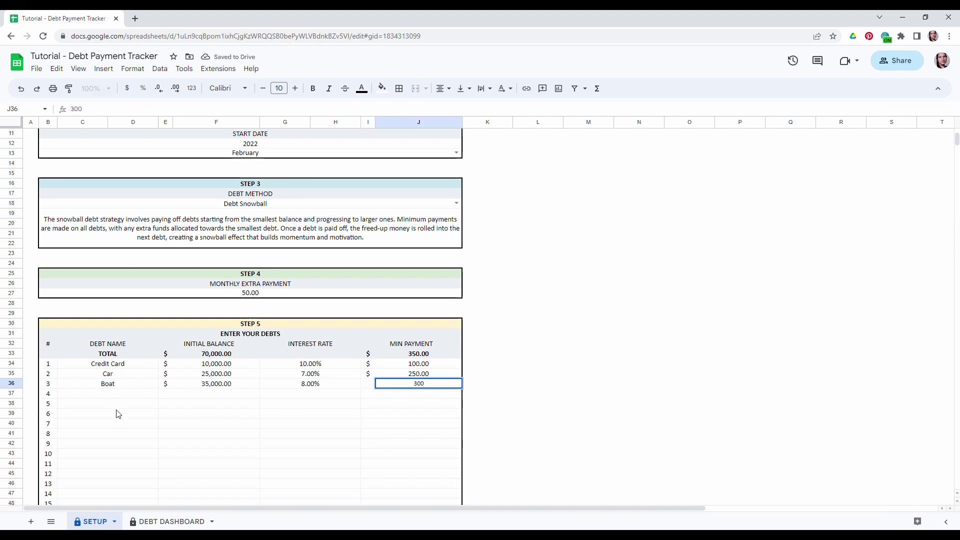
Step: Add the House debt (250,000 balance, 4% interest, 1,000 minimum) and view the DEBT DASHBOARD
left_click(120, 401)
type("House")
key("Tab")
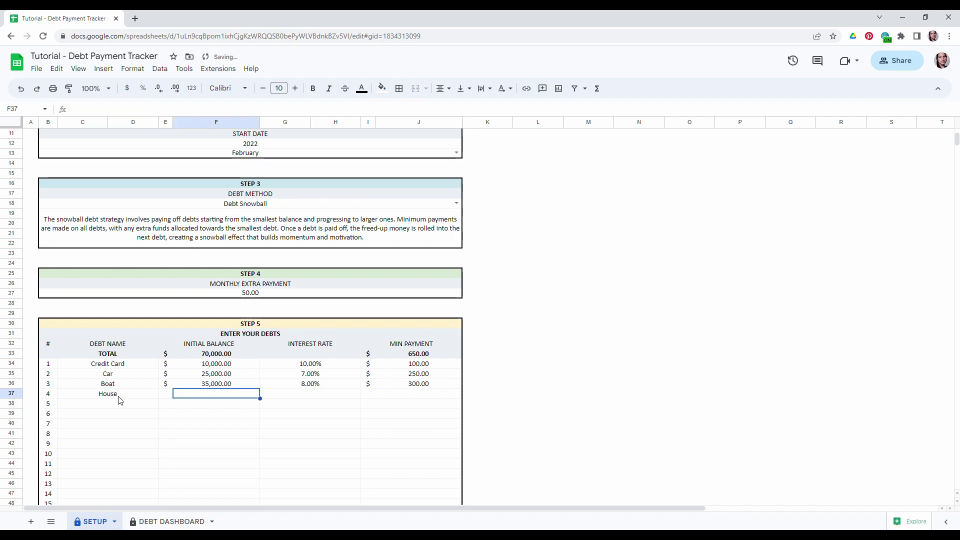
type("250")
key("Tab")
key("shift+Tab")
type("250")
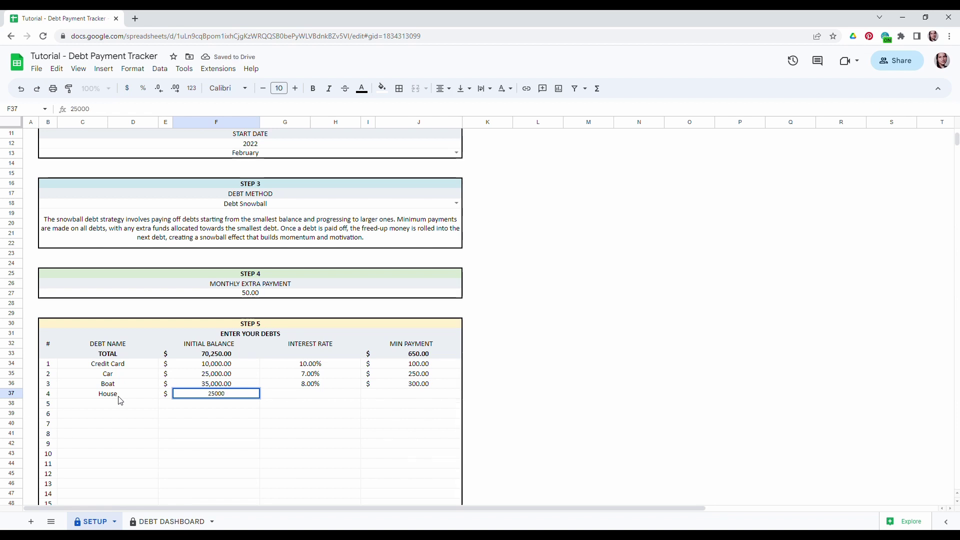
key("Tab")
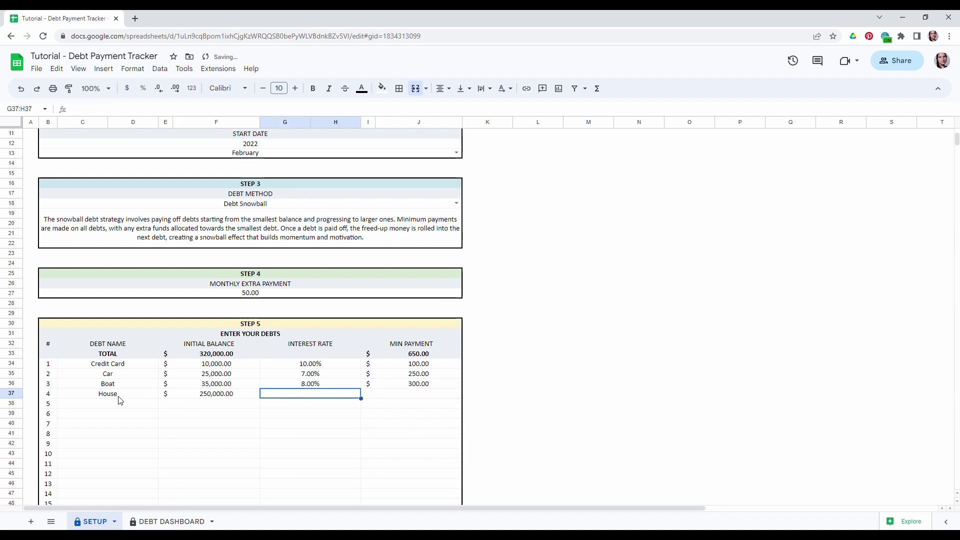
type("4")
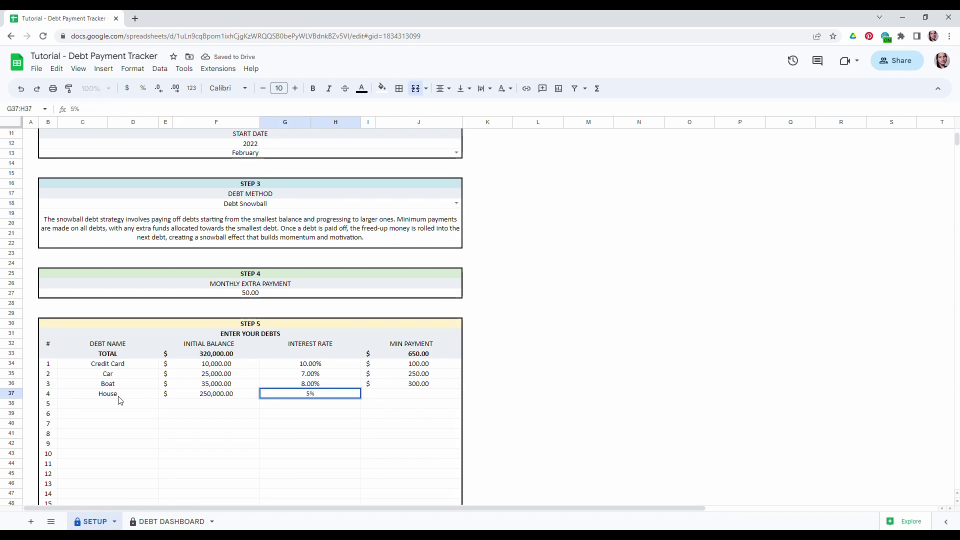
key("Tab")
key("Tab")
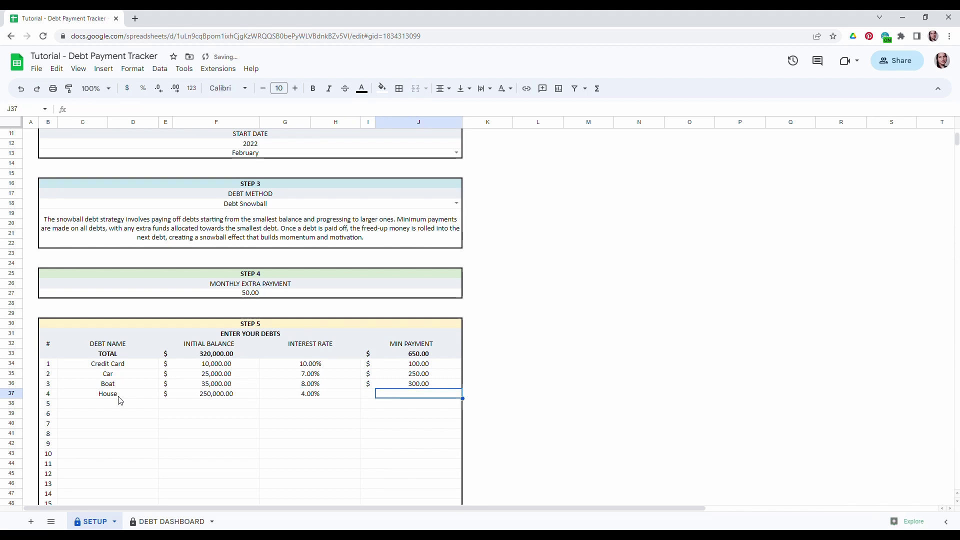
type("1000")
key("Return")
left_click(520, 387)
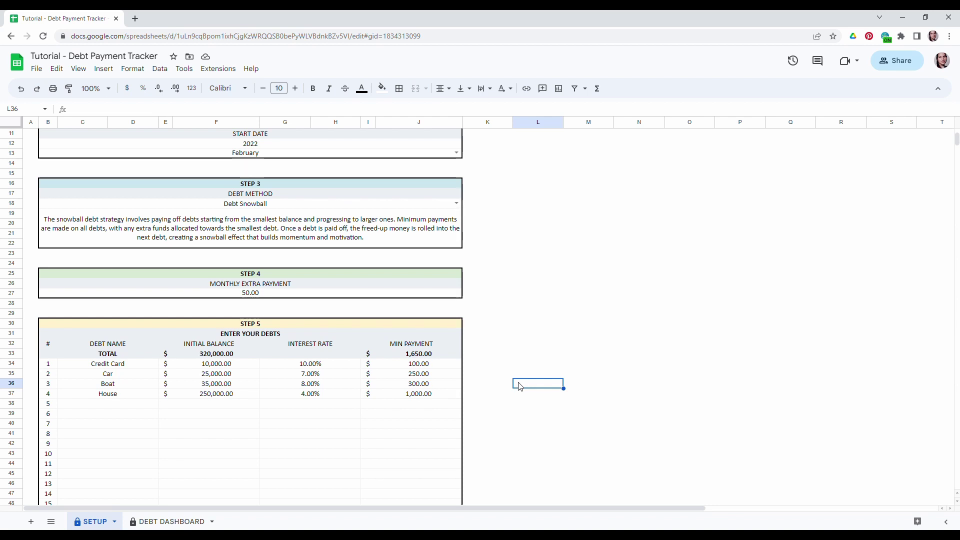
left_click(170, 522)
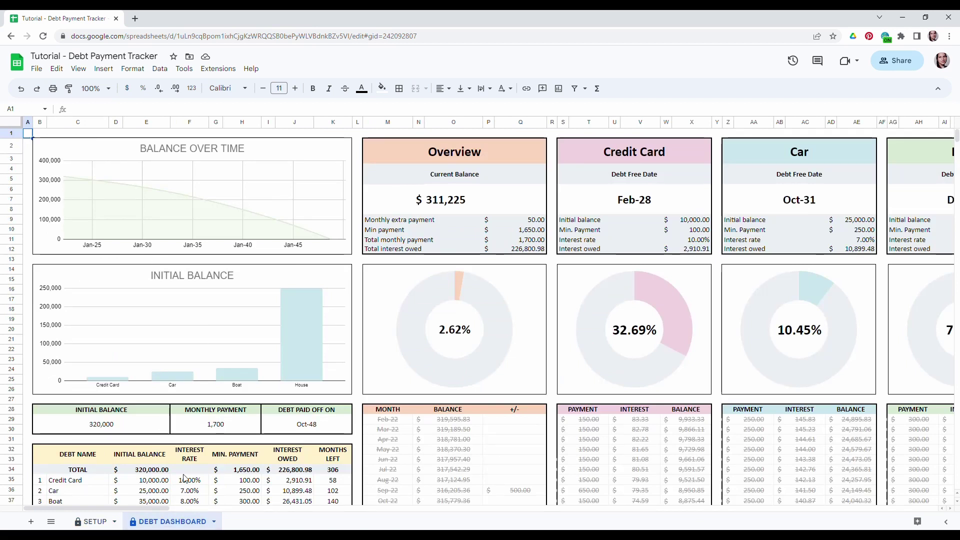
scroll(178, 478, "down", 1)
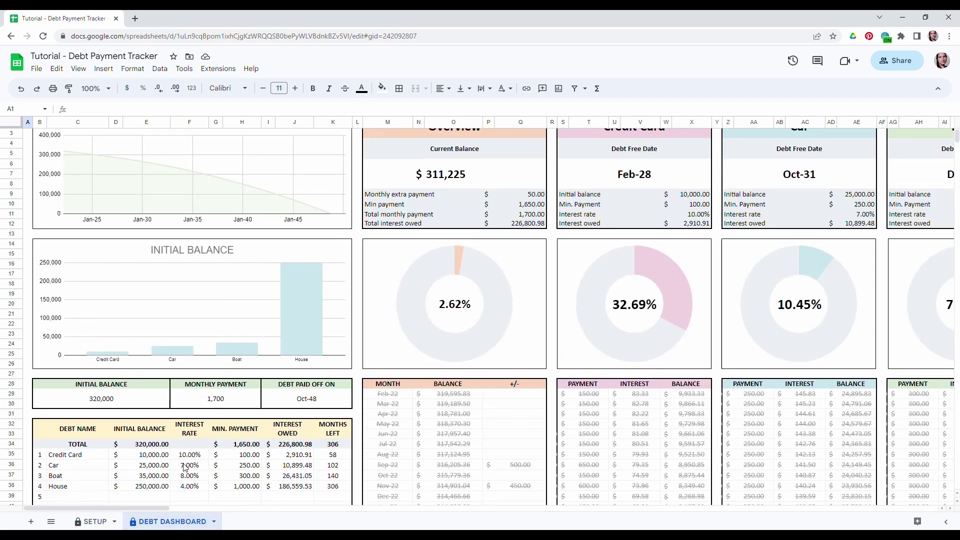
scroll(185, 468, "down", 1)
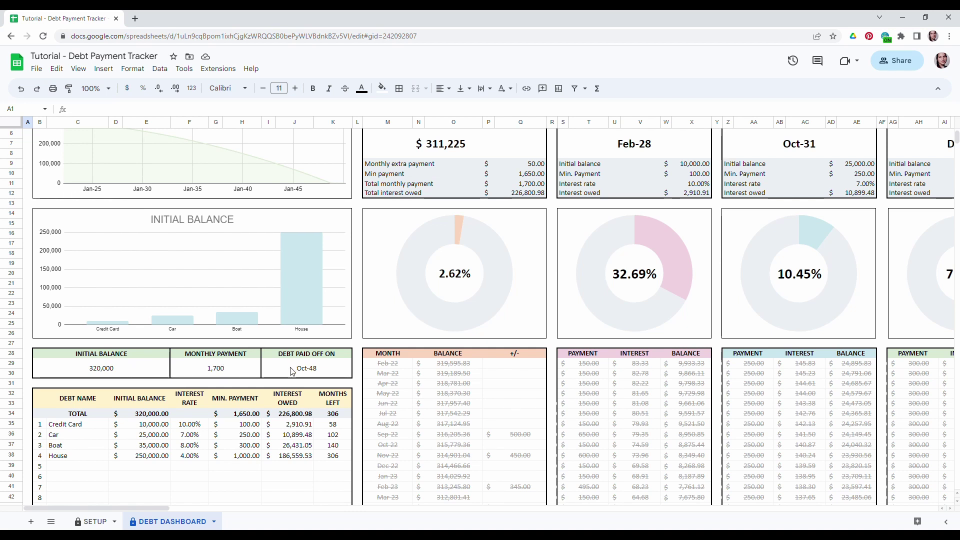
scroll(258, 418, "up", 2)
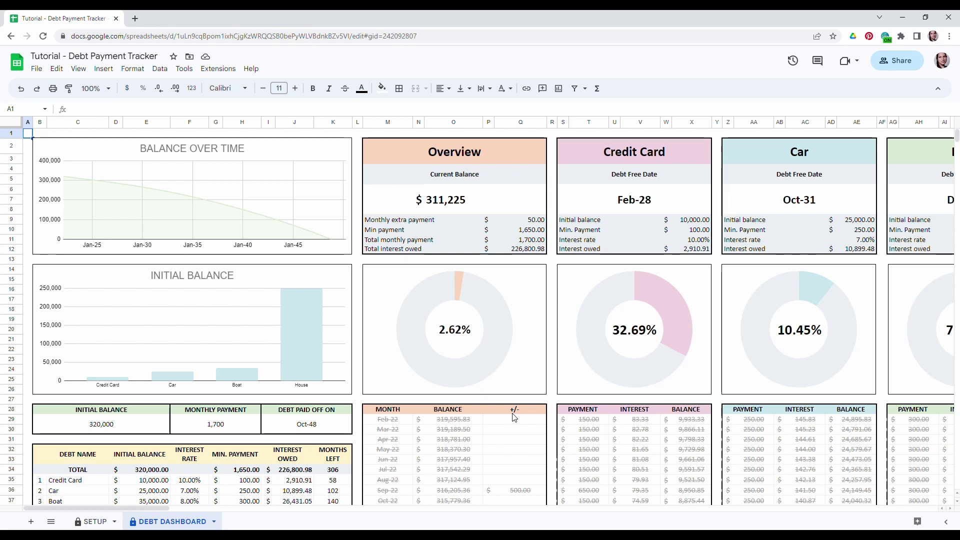
scroll(526, 409, "down", 3)
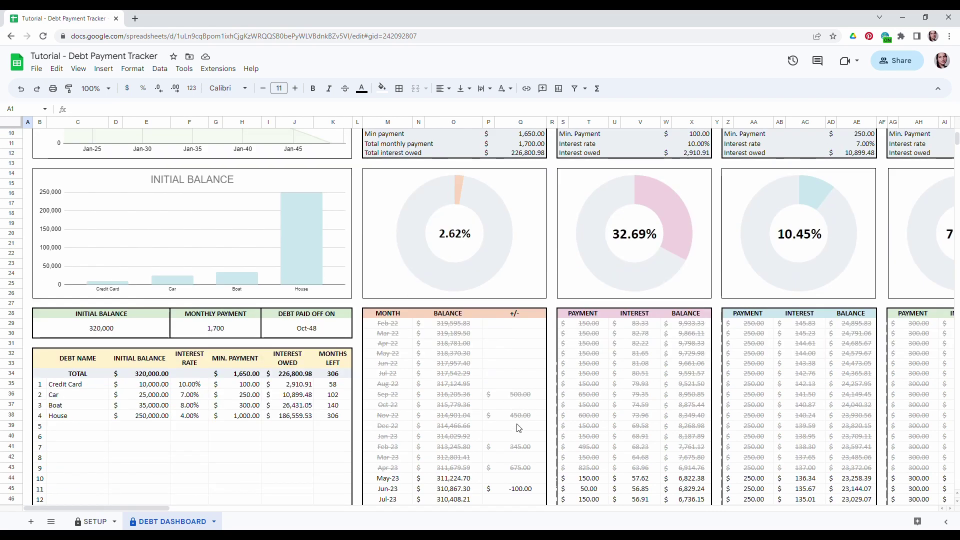
scroll(522, 410, "down", 3)
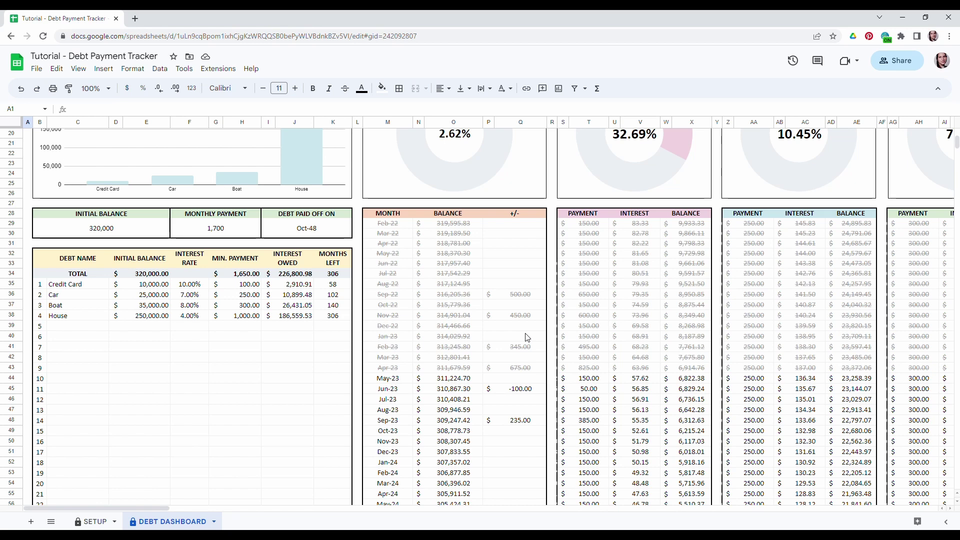
left_click(524, 389)
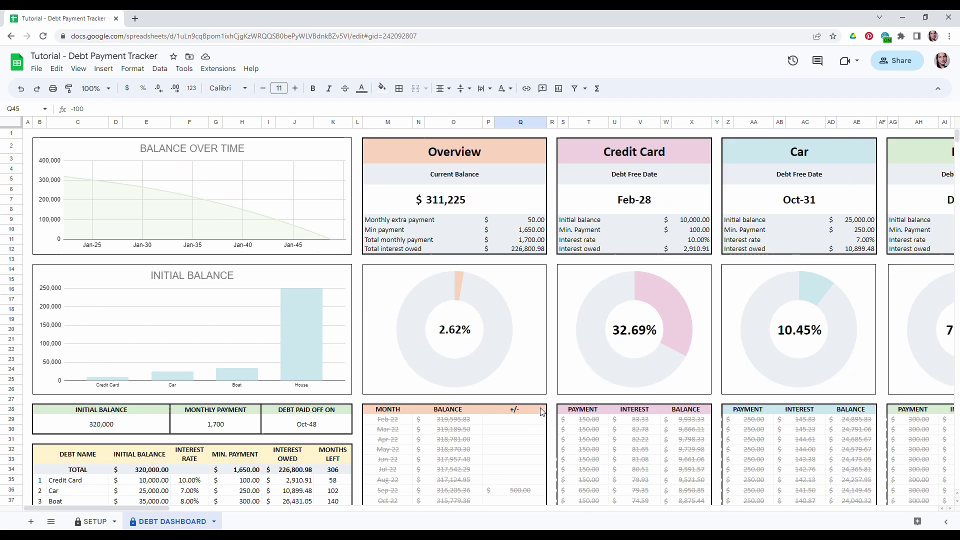
scroll(543, 412, "up", 5)
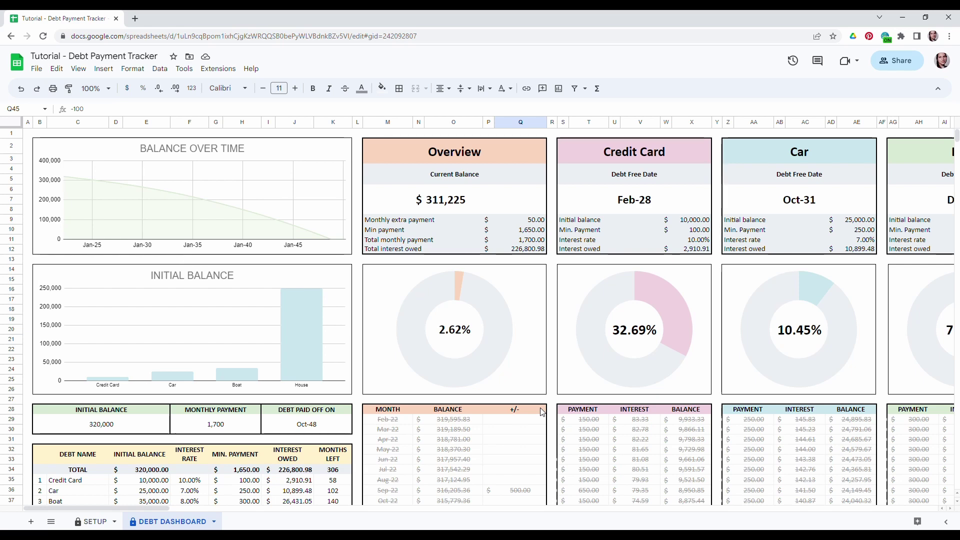
left_click_drag(158, 509, 215, 510)
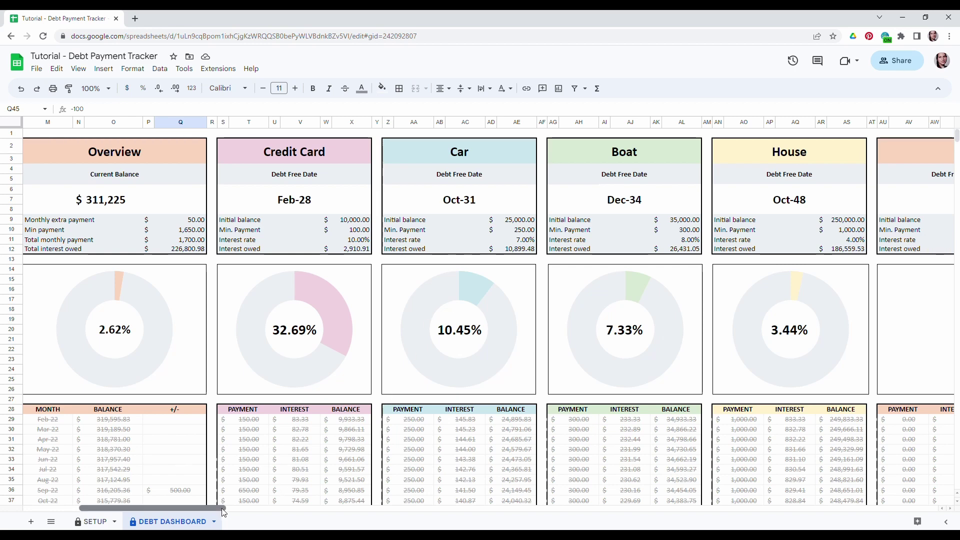
left_click_drag(220, 508, 163, 508)
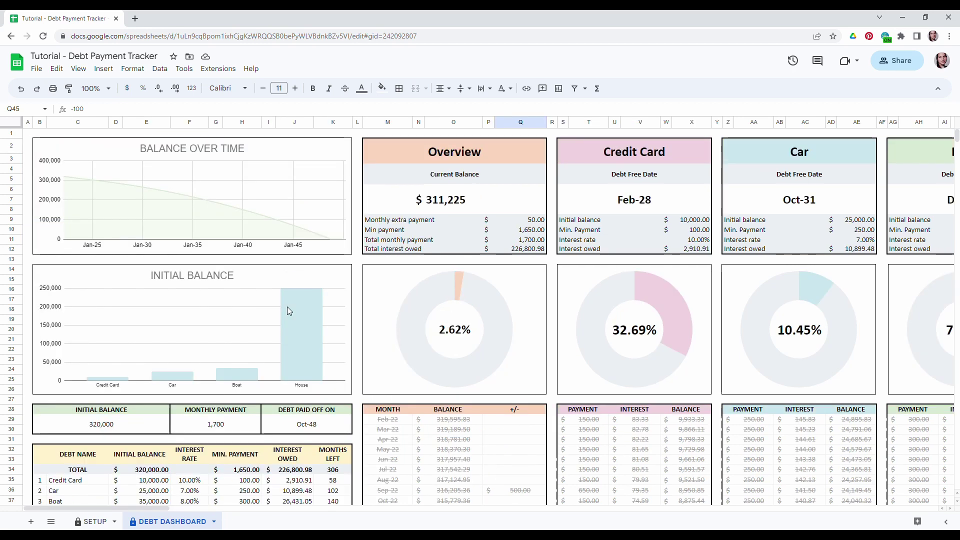